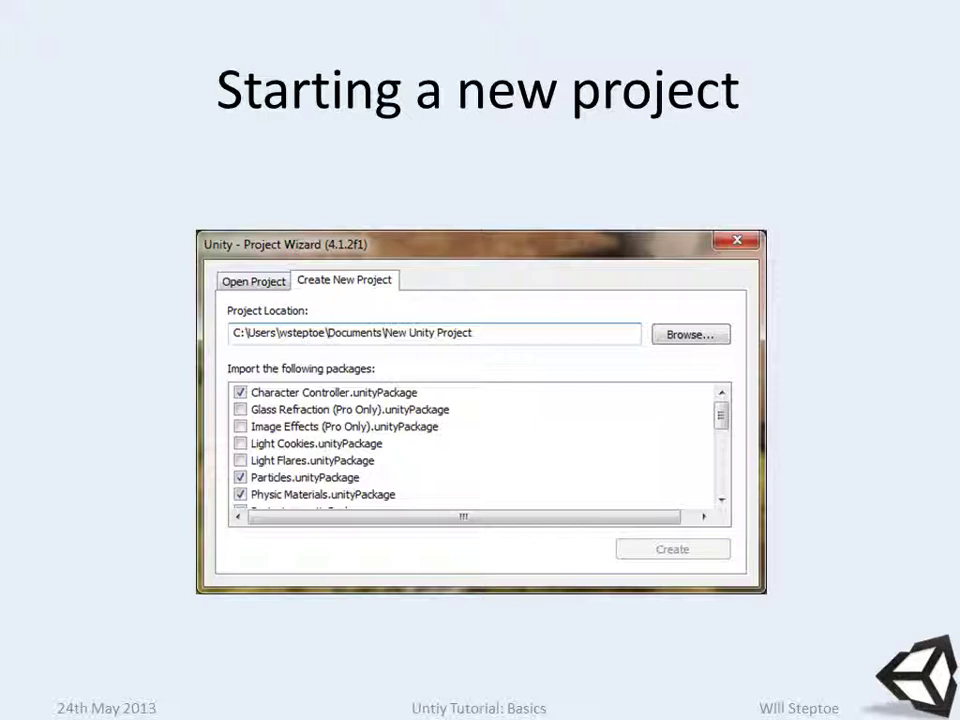
Step: Page back through the PowerPoint slides, then forward to the Resources slide
key(Page_Up)
key(Page_Up)
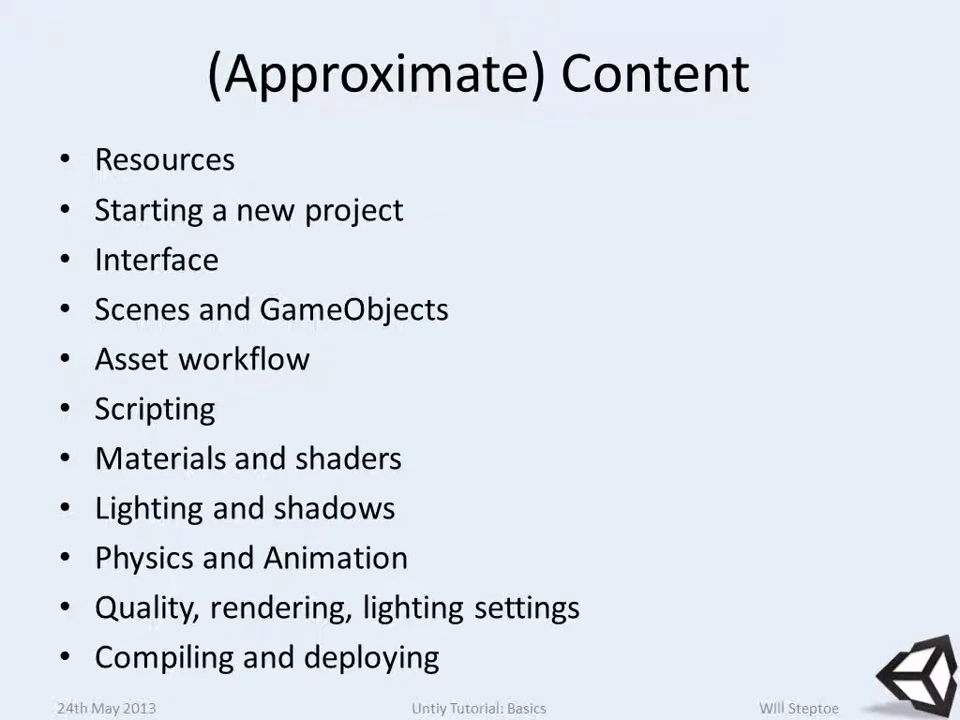
key(Page_Down)
key(Page_Down)
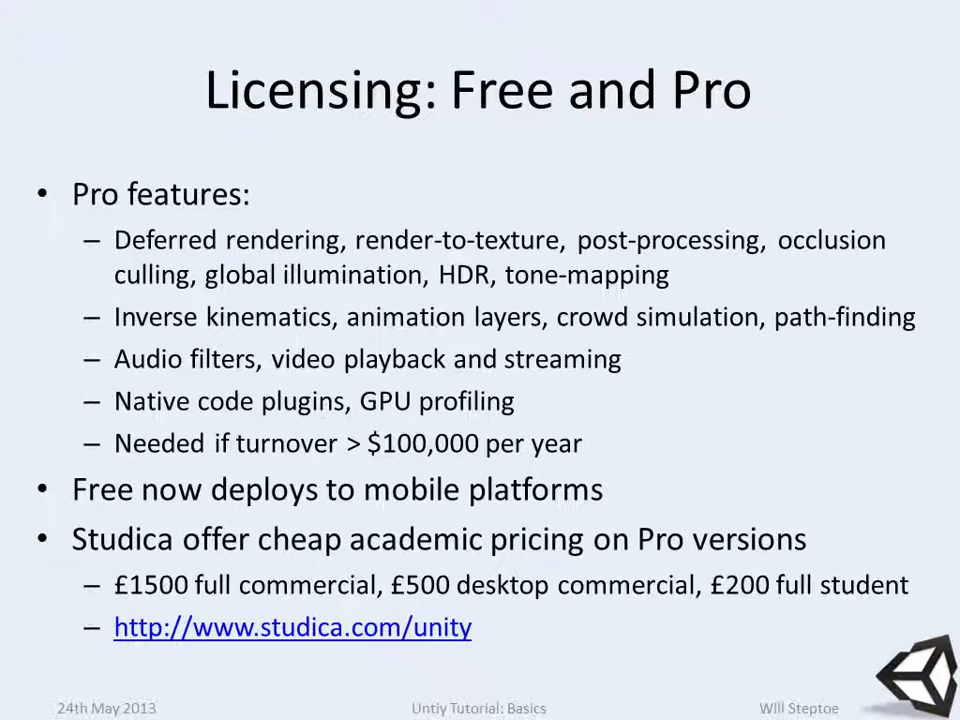
key(Page_Down)
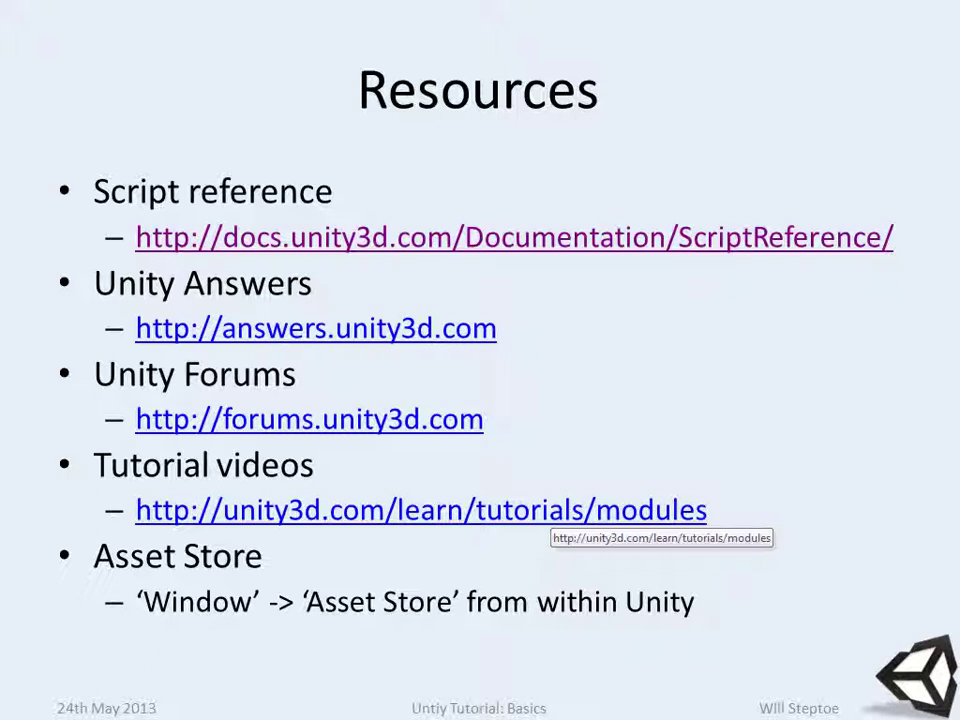
Step: Switch to the Unity editor with the Tuscany scene and open its Window menu
key(alt+Tab)
key(alt+Tab)
key(alt+Tab)
key(alt+Tab)
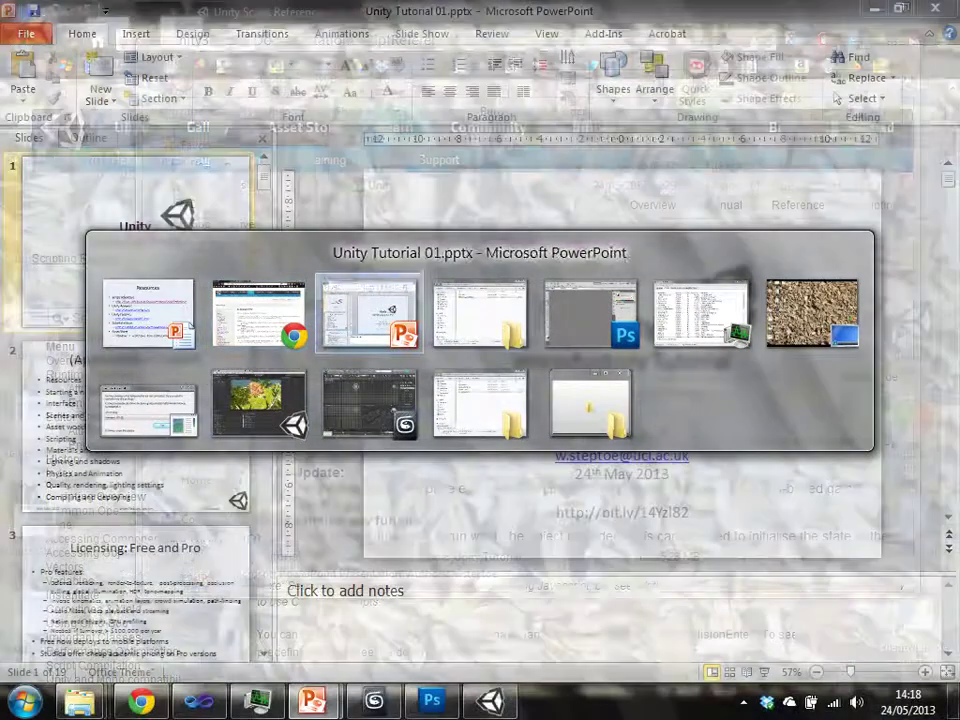
key(alt+Tab)
key(alt+Tab)
key(alt+Tab)
key(alt+Tab)
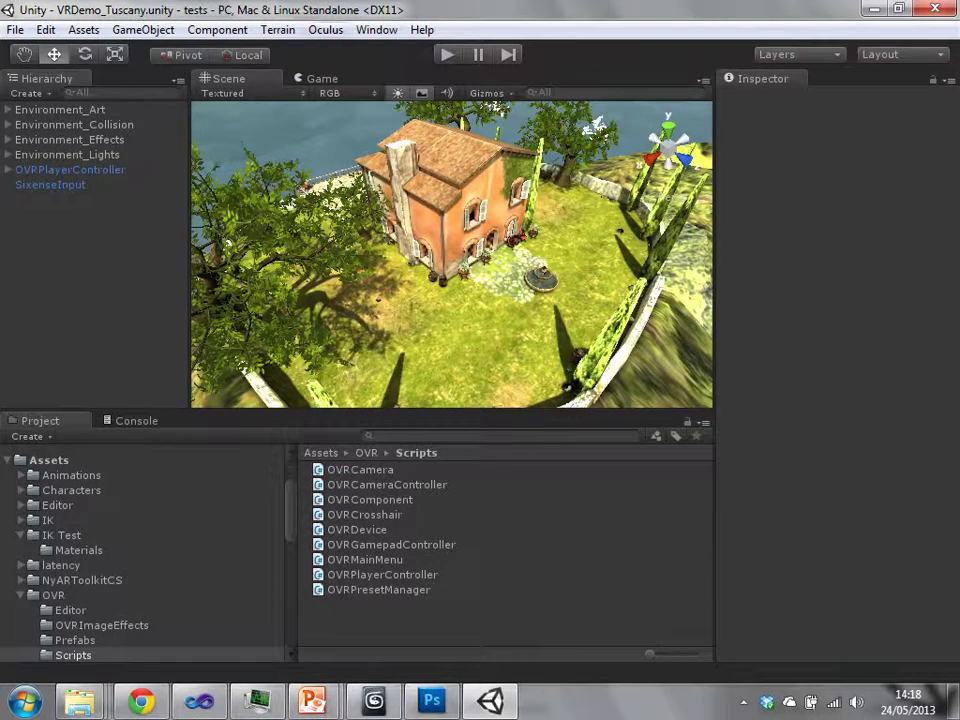
key(alt+w)
Step: Choose Asset Store from the Window menu and let its home page load
key(Down)
key(Down)
key(Down)
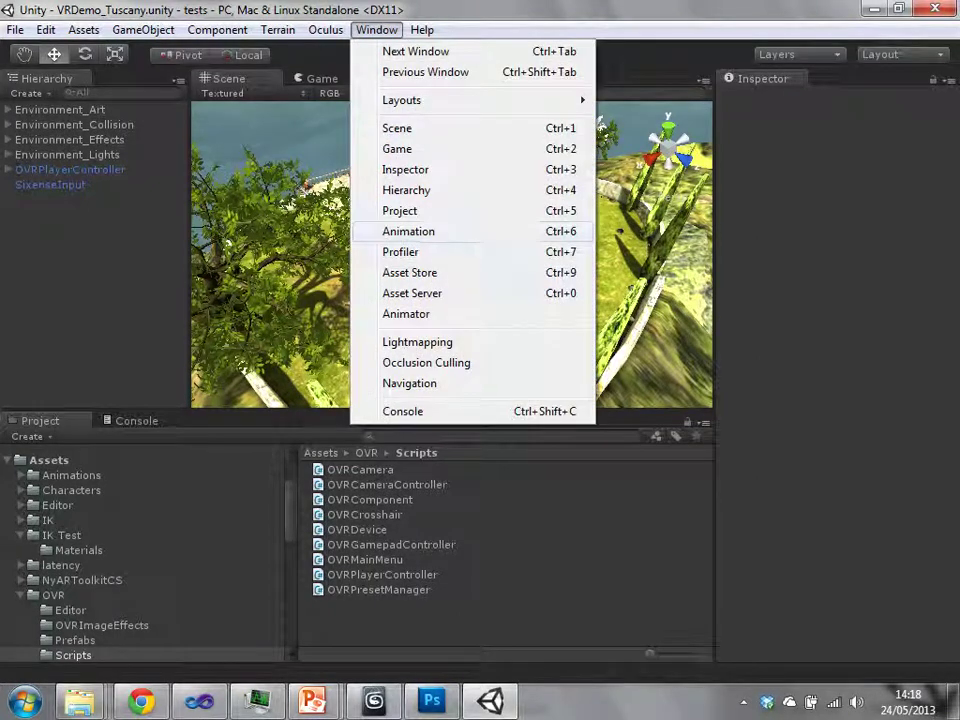
key(Up)
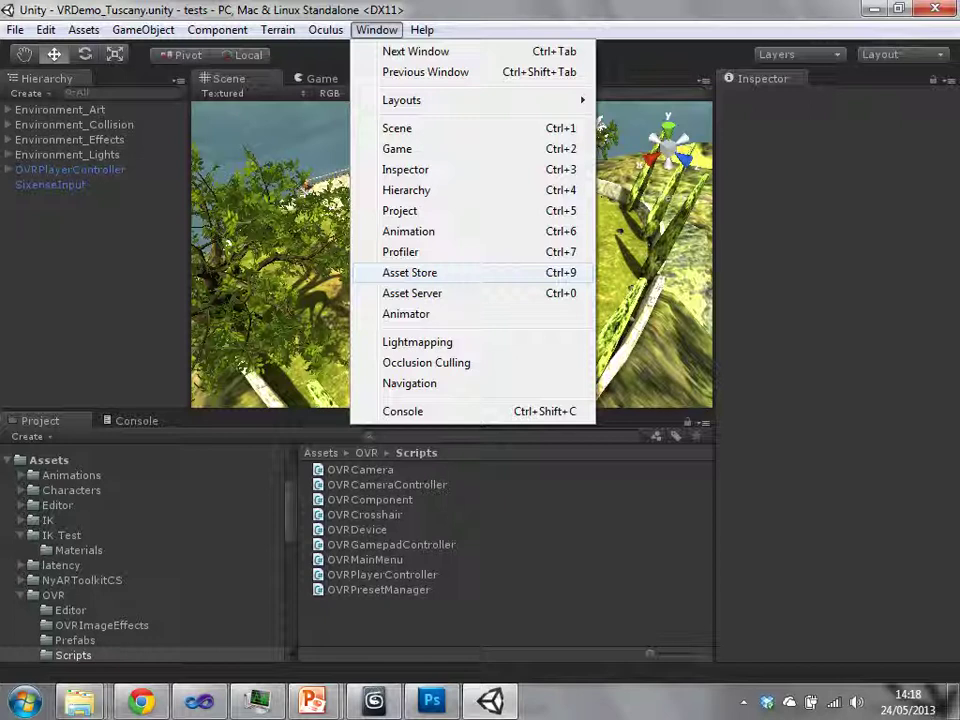
click(409, 272)
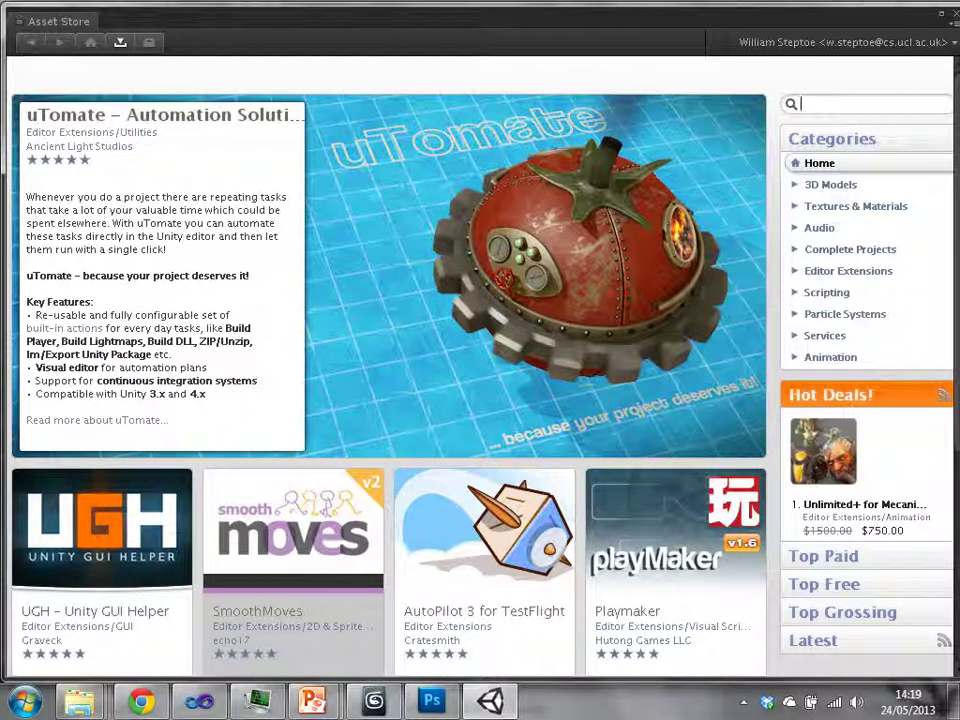
Step: Search the Asset Store for 'tutorial'
text(tutorial)
key(Return)
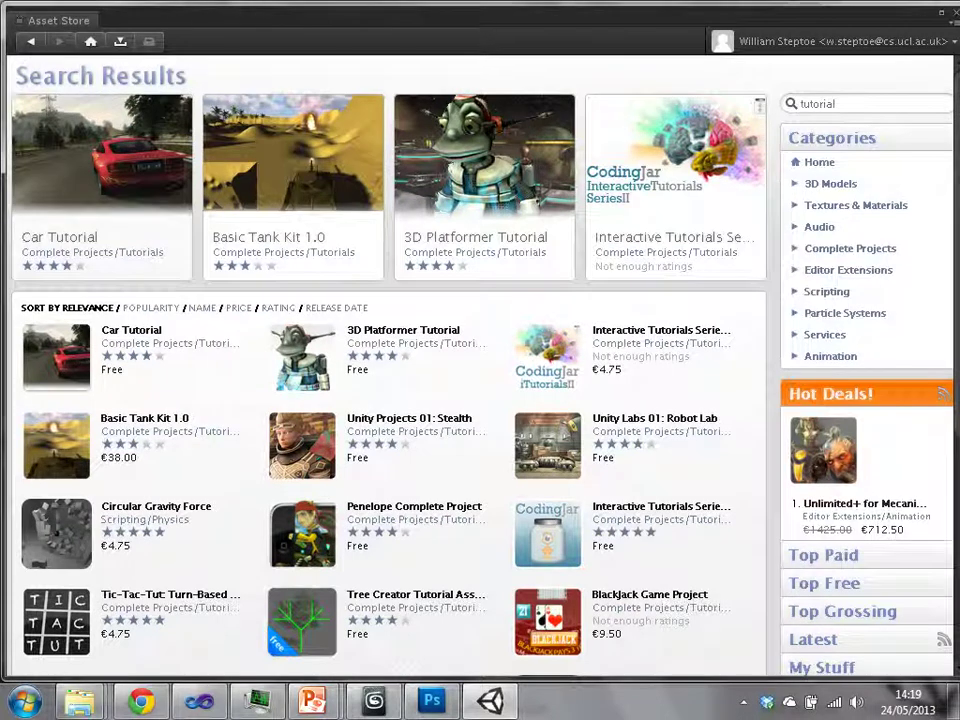
Step: Undock the Asset Store tab into a floating window, then bring it forward via Window > Asset Store
drag(480, 10, 393, 322)
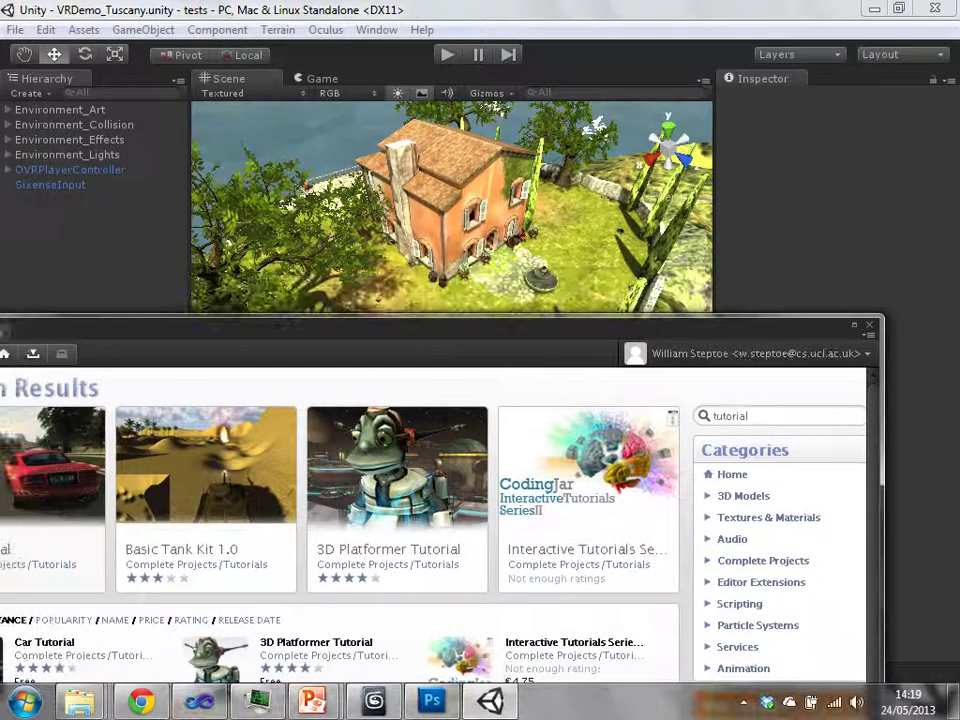
click(377, 29)
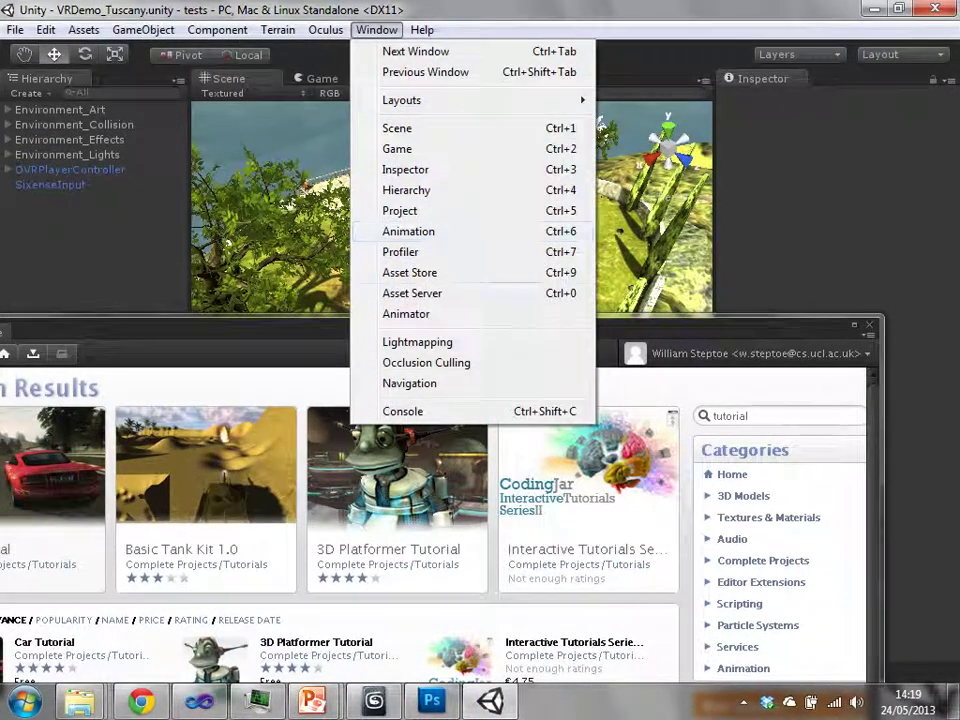
click(410, 272)
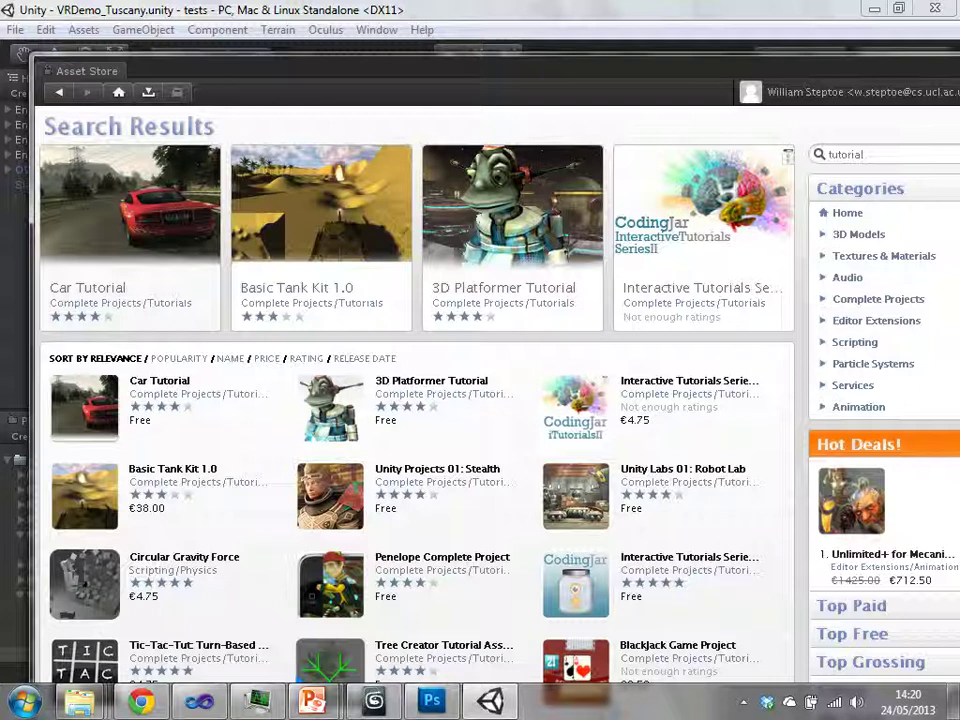
Step: Scroll through the 'tutorial' results and nudge the Asset Store window slightly left
scroll(415, 420, down, 2)
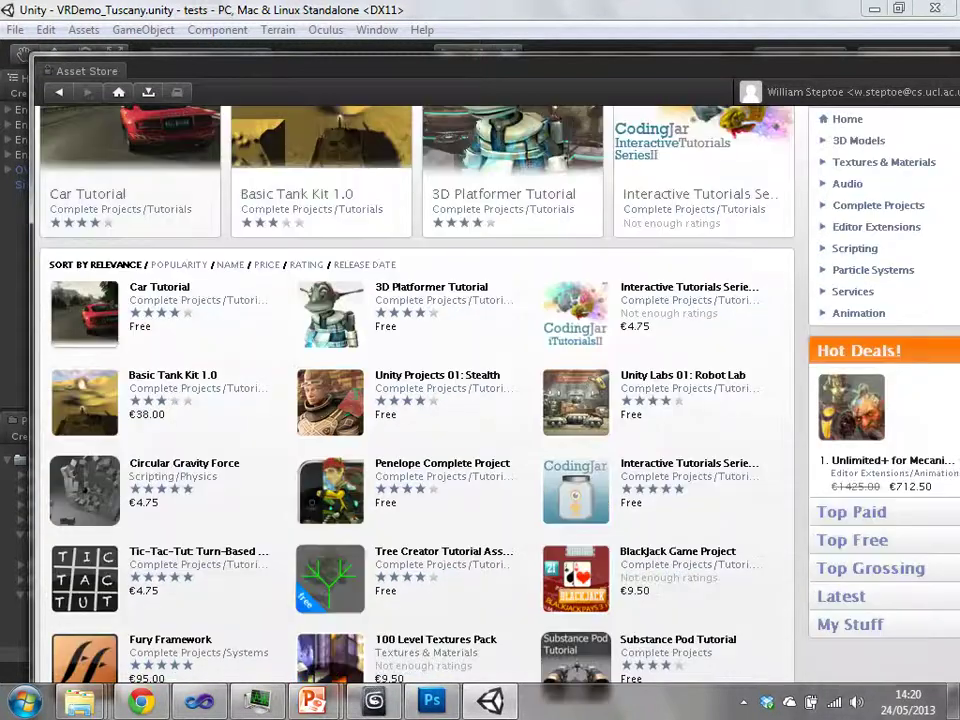
scroll(415, 420, up, 1)
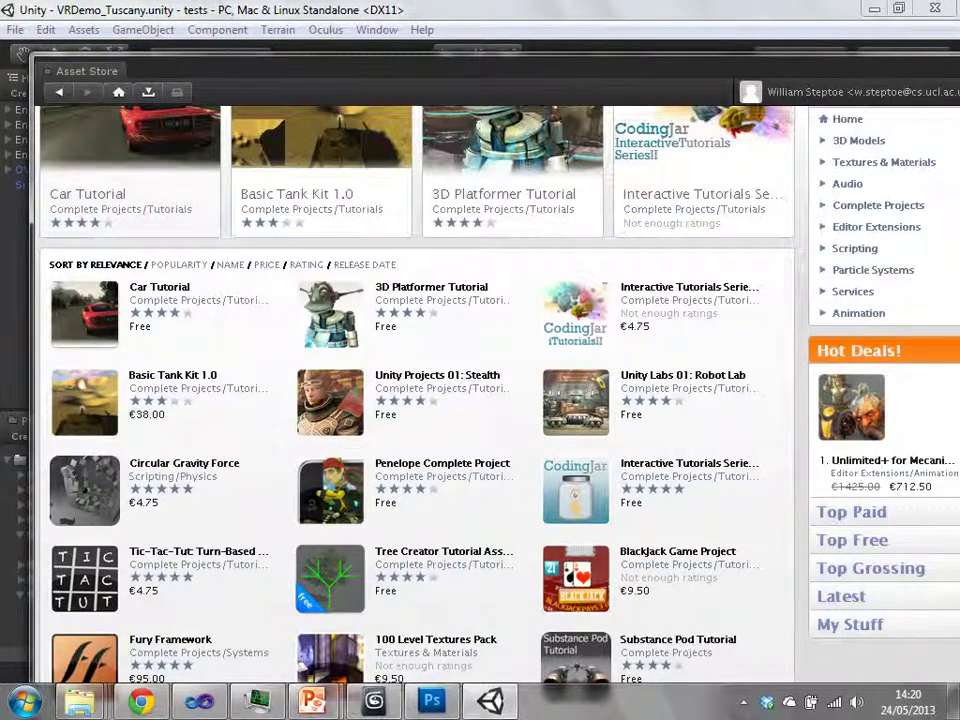
scroll(415, 400, down, 3)
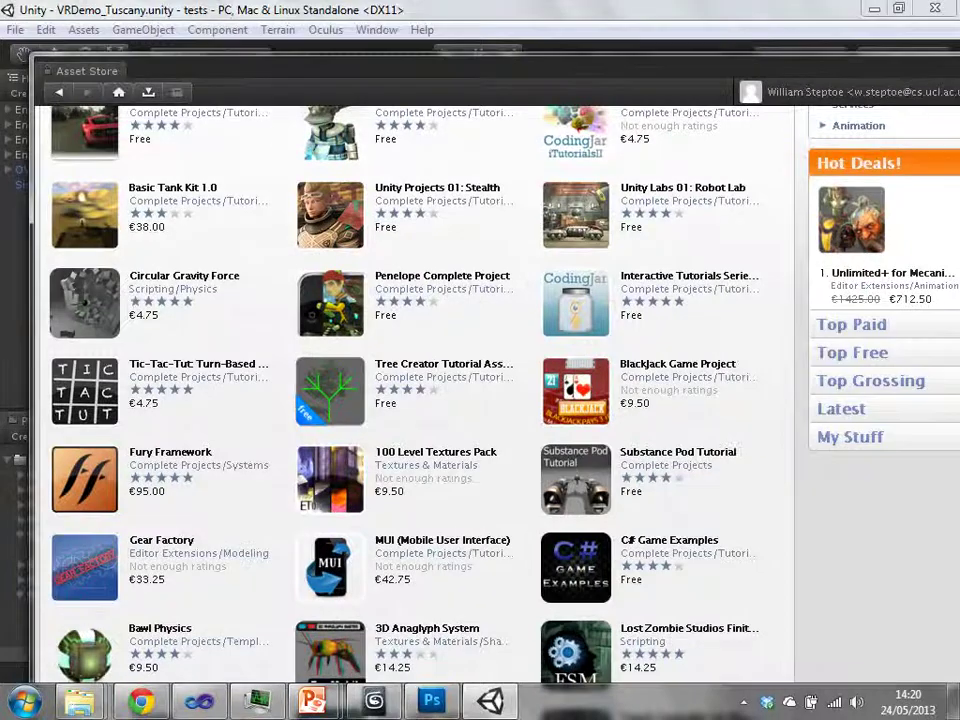
scroll(415, 400, down, 6)
scroll(415, 400, up, 10)
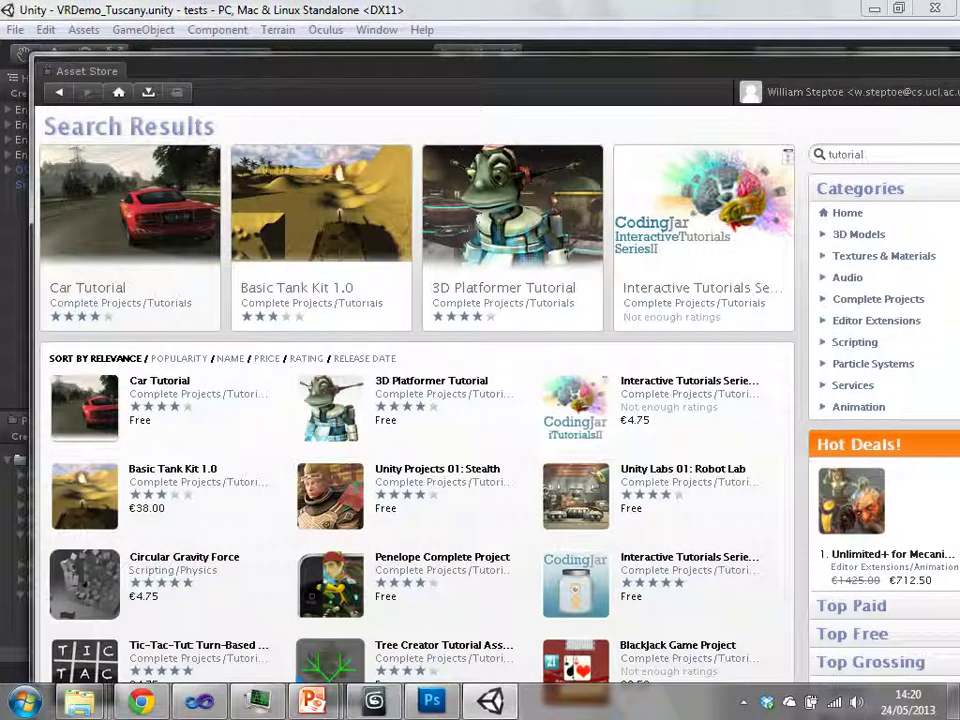
drag(87, 71, 43, 65)
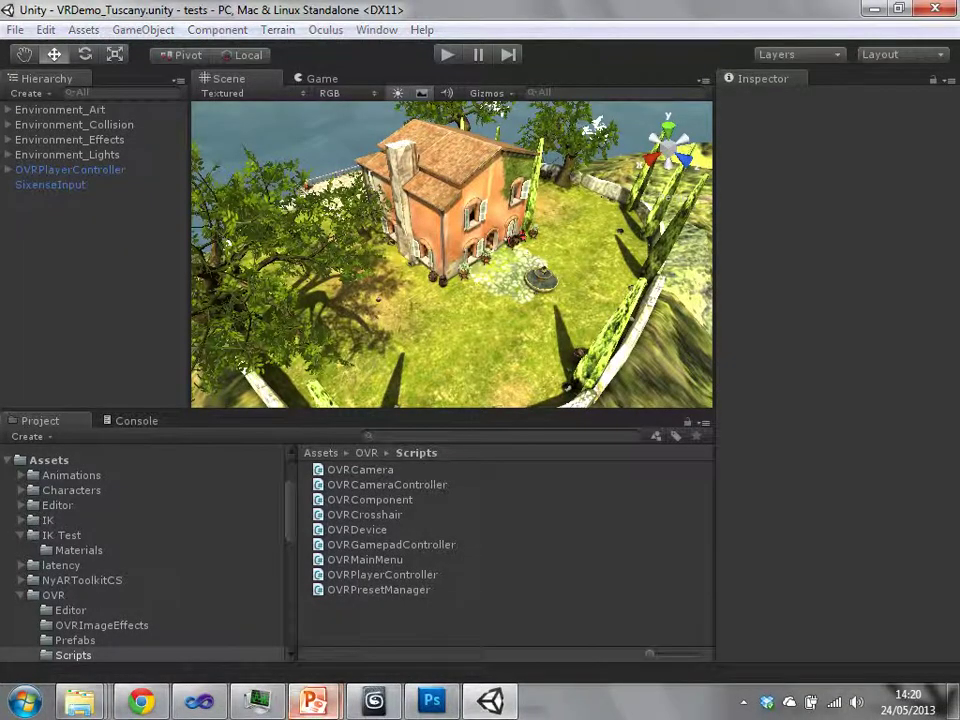
mouse_move(318, 702)
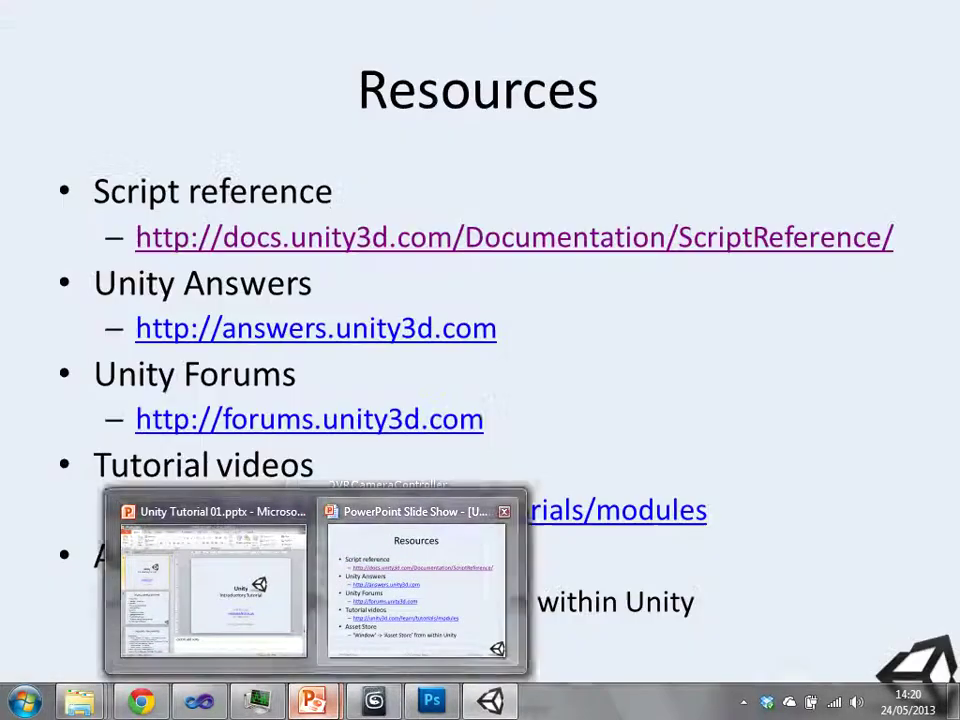
Step: Return to the PowerPoint slideshow and advance to the 'Starting a new project' slide
click(416, 590)
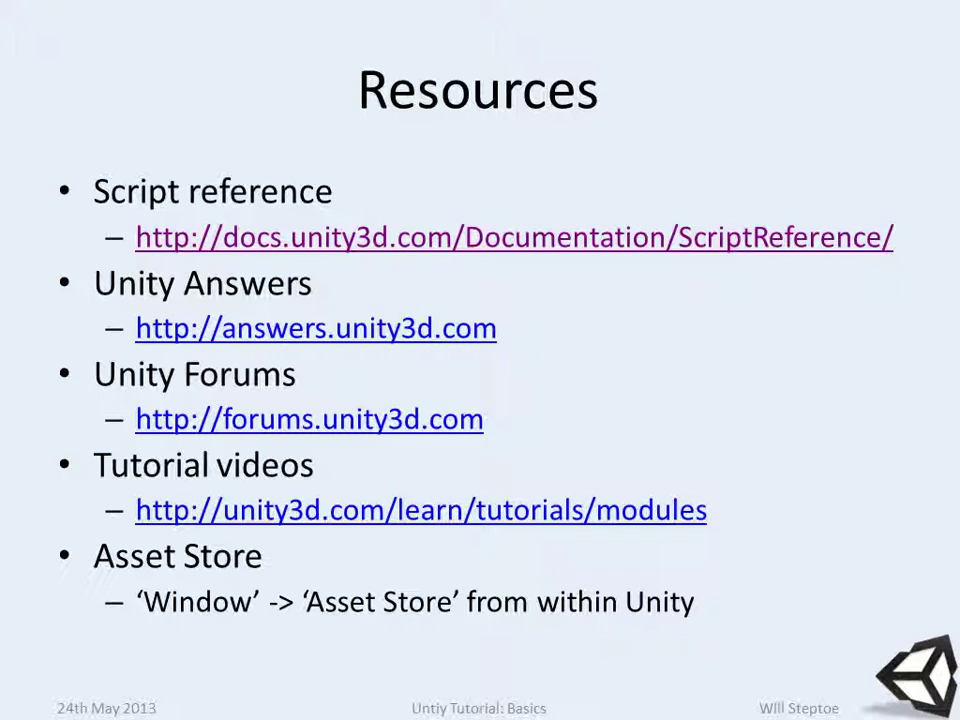
key(Right)
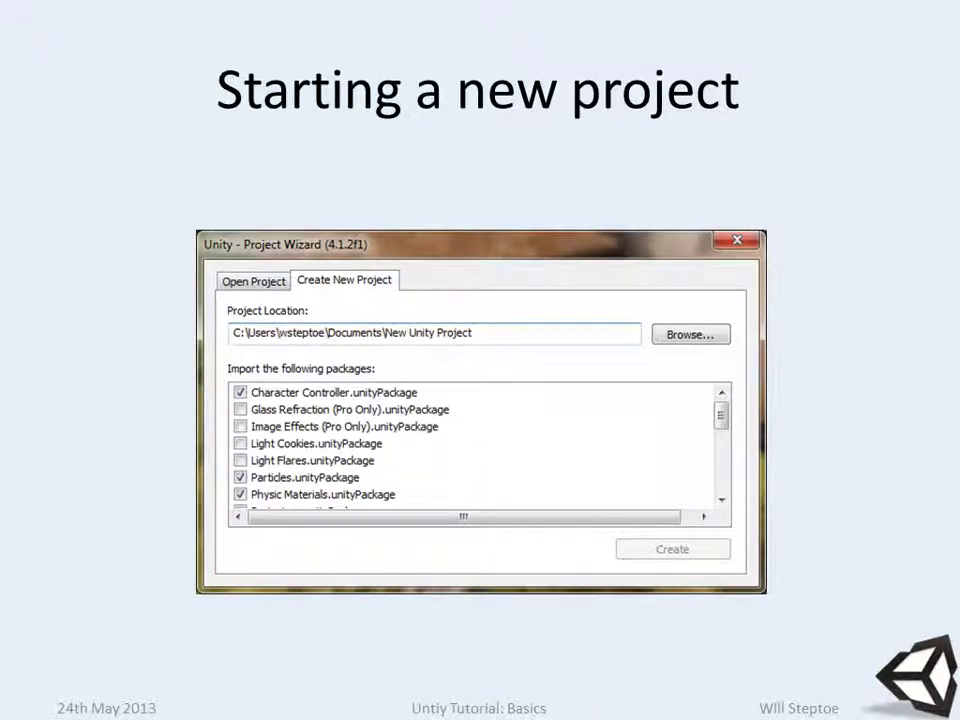